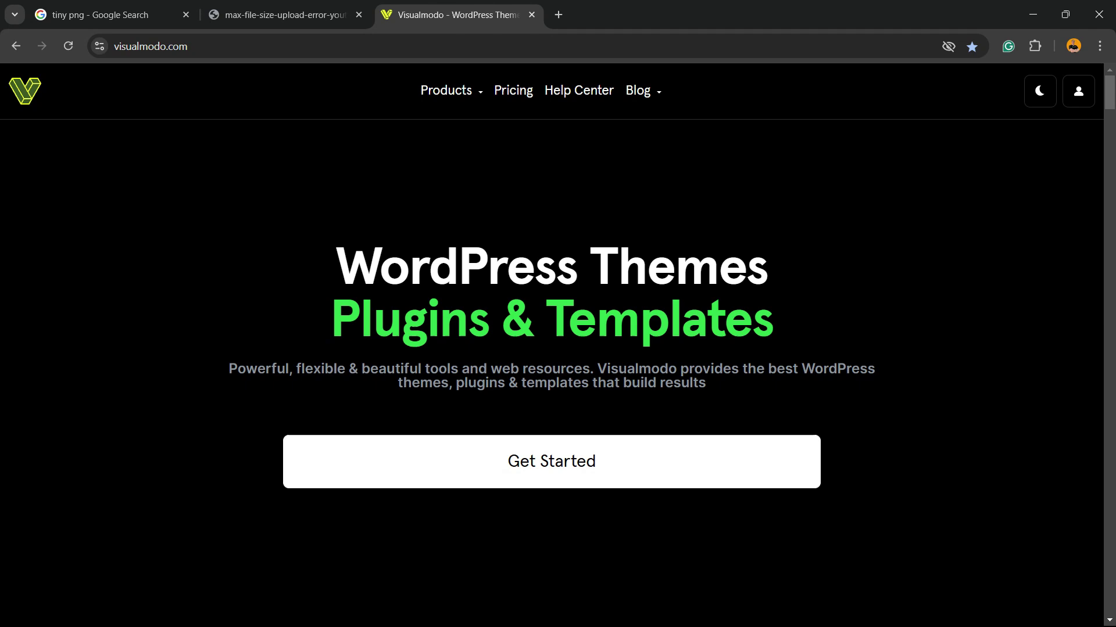
Switch to the max-file-size-upload-error tab showing the 'File is bigger than 2MB' thumbnail error.
click(285, 15)
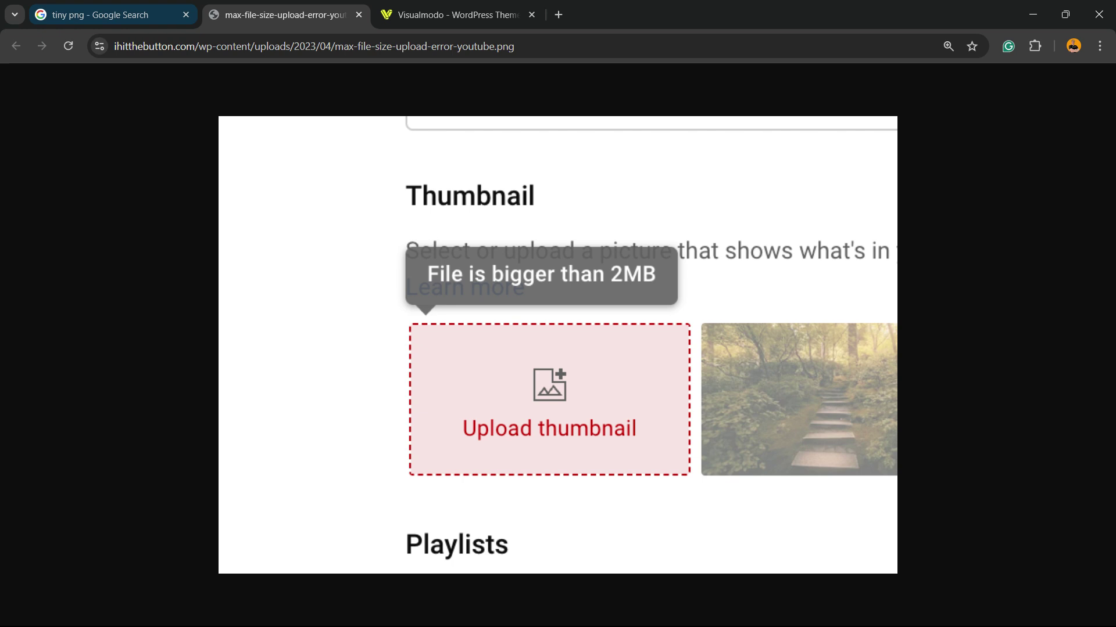
Return to the 'tiny png' Google results and open the TinyPNG – Compress WebP, PNG and JPEG images site.
click(111, 15)
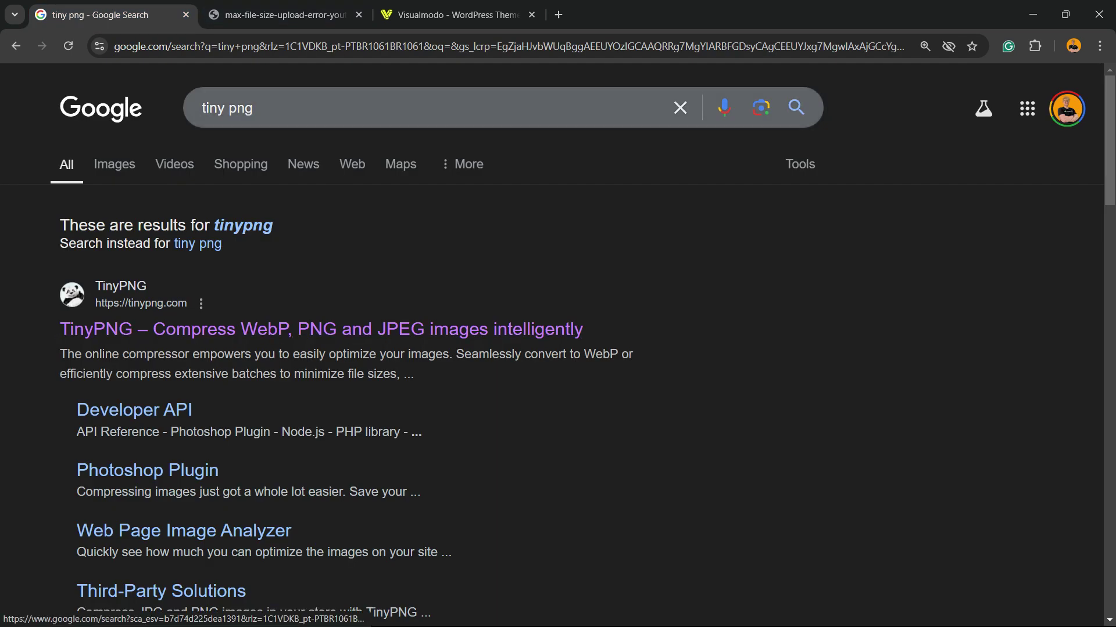
click(233, 109)
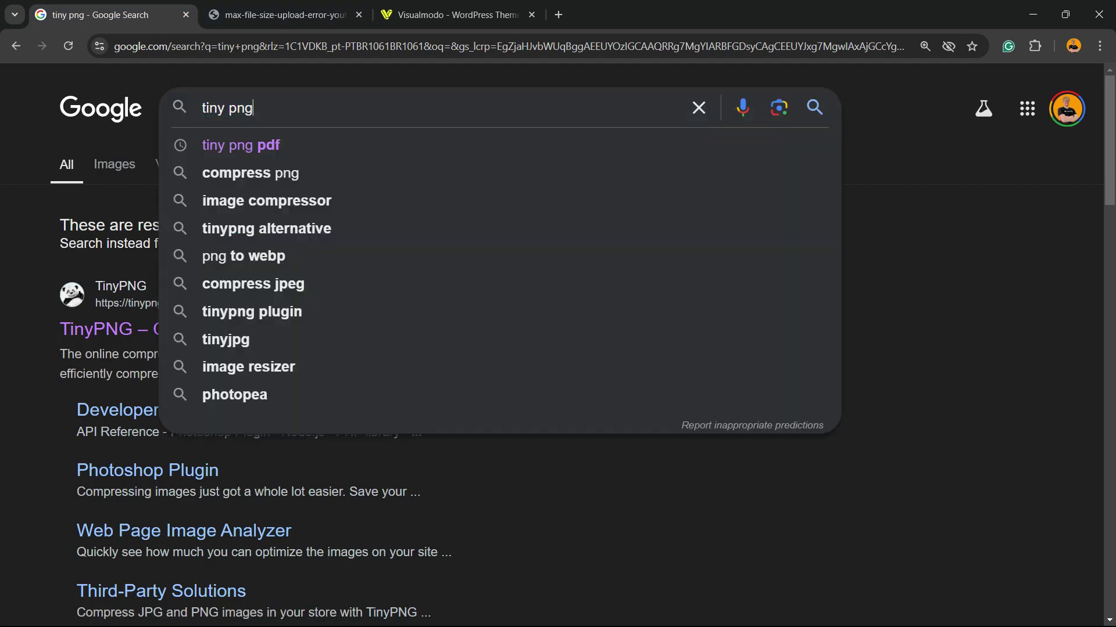
key(Escape)
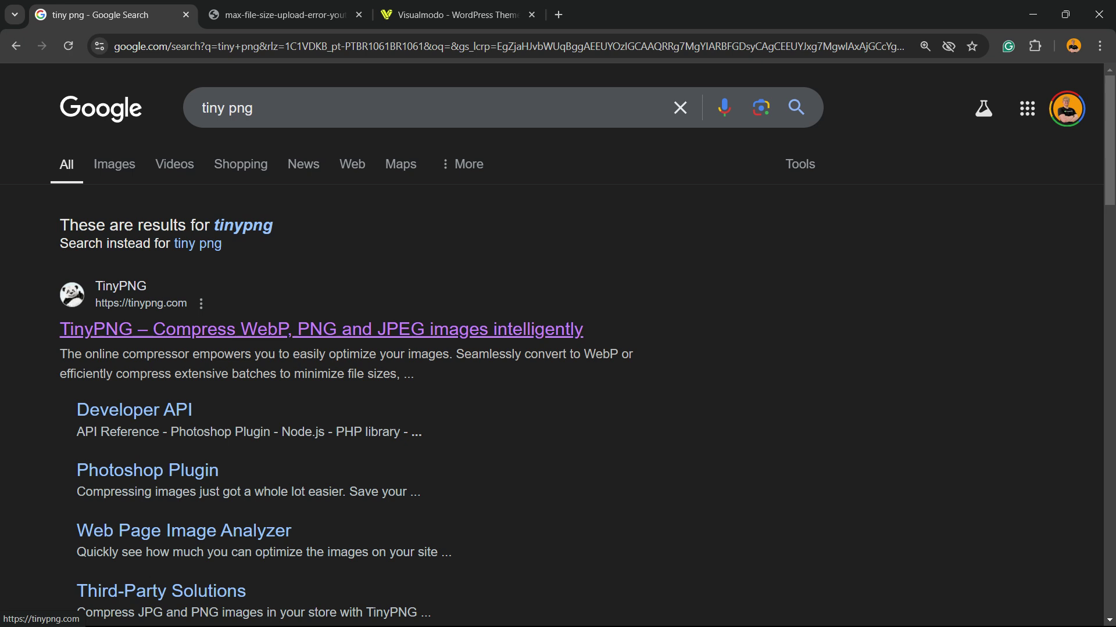
click(320, 330)
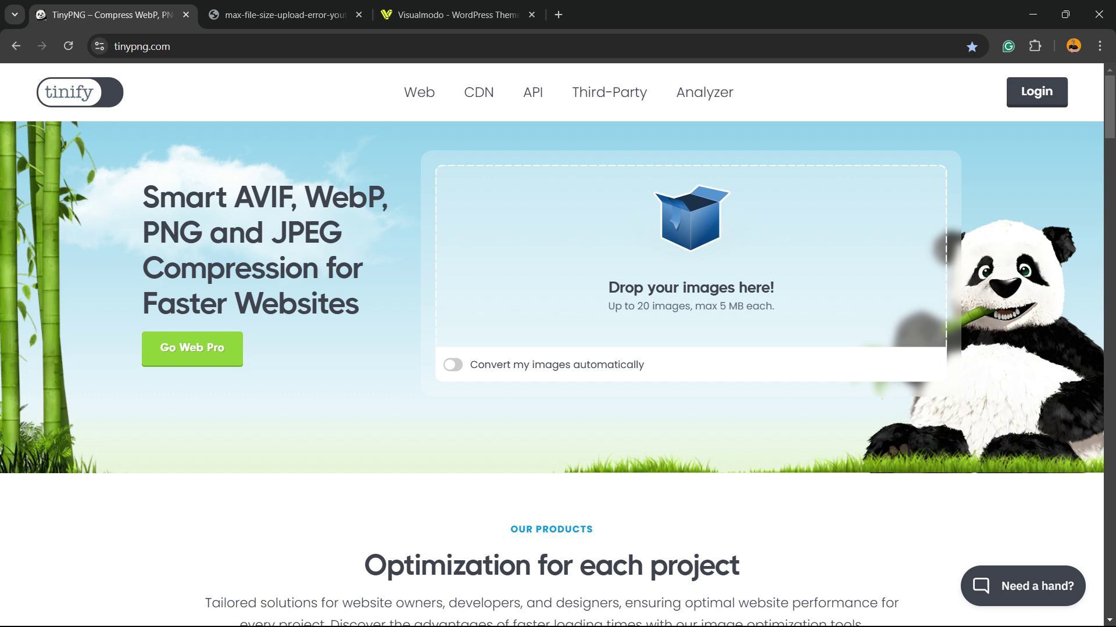
Select the 24 Mil Reais Investidos Na Bolsa and Creative Spark images from Downloads for upload.
click(691, 255)
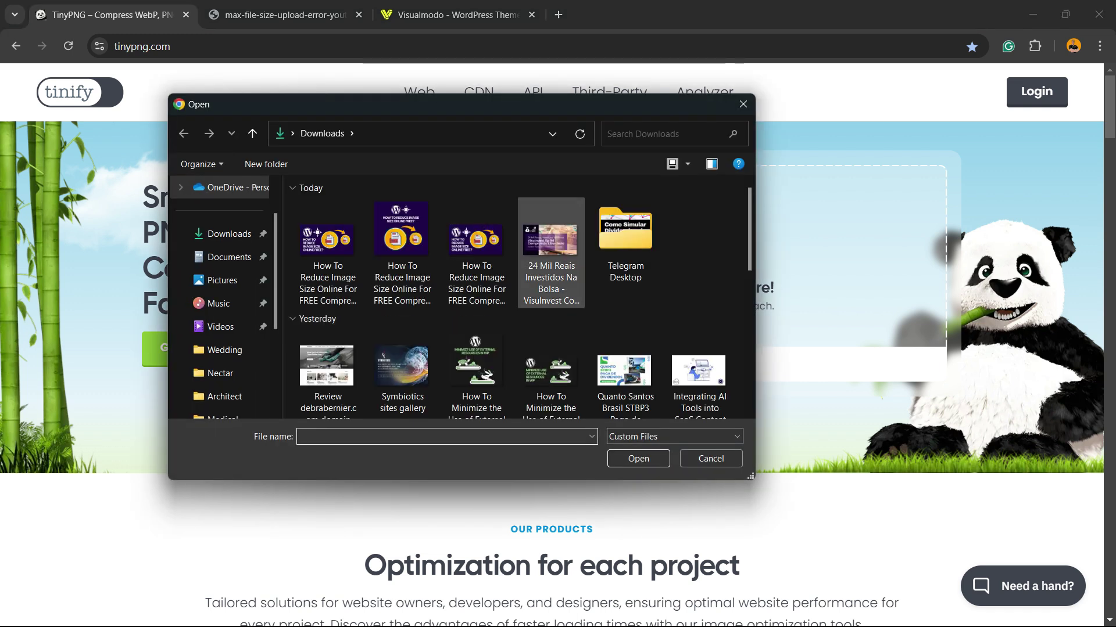
click(551, 256)
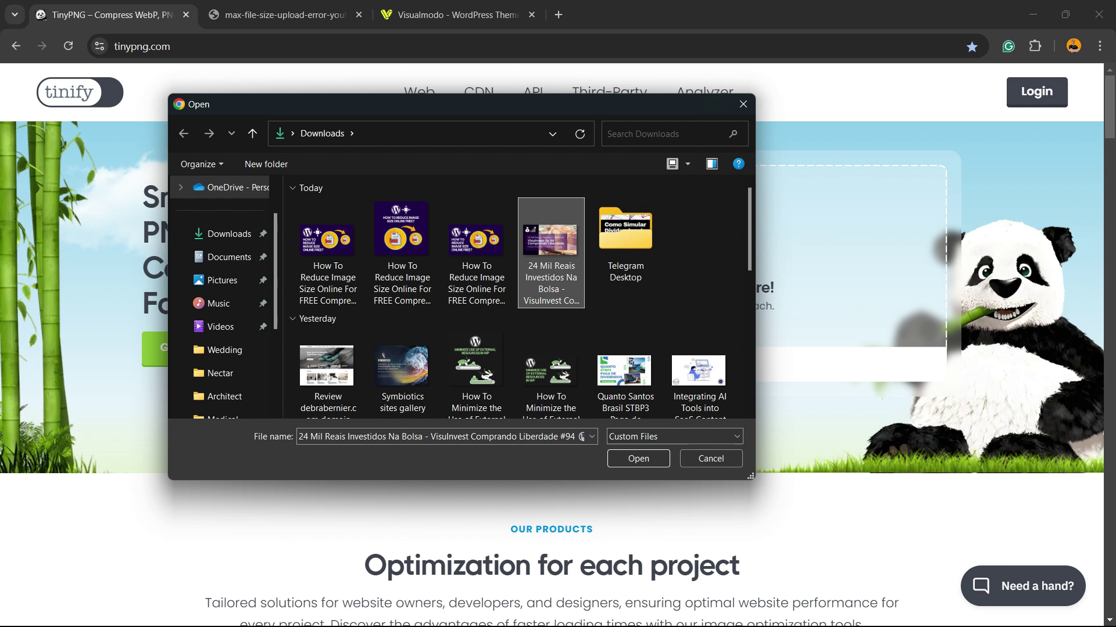
scroll(477, 303, down, 4)
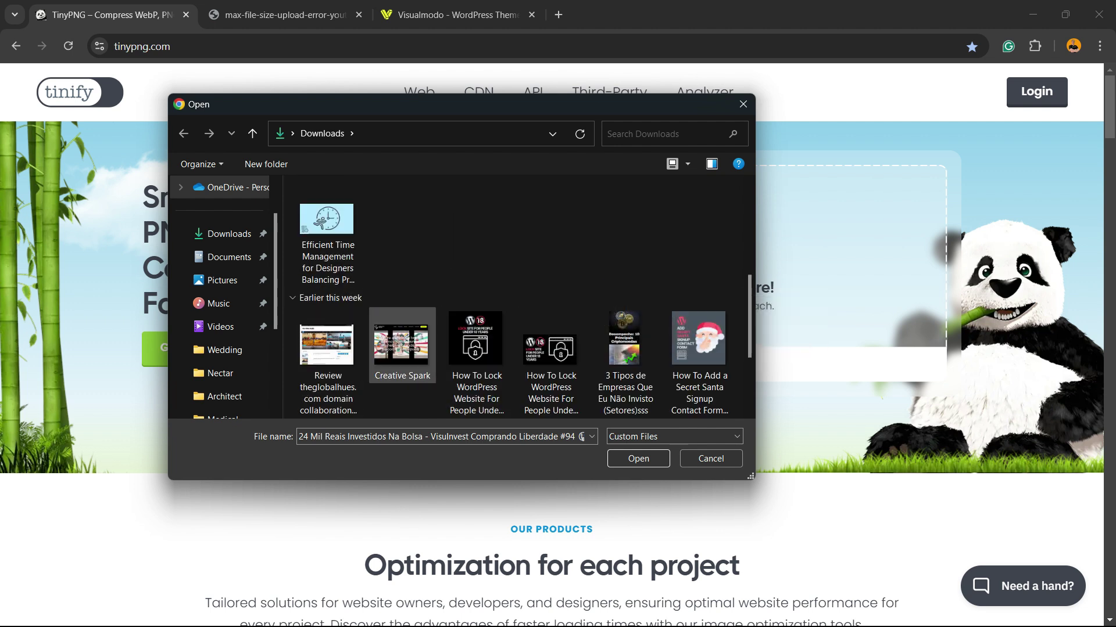
ctrl+click(401, 349)
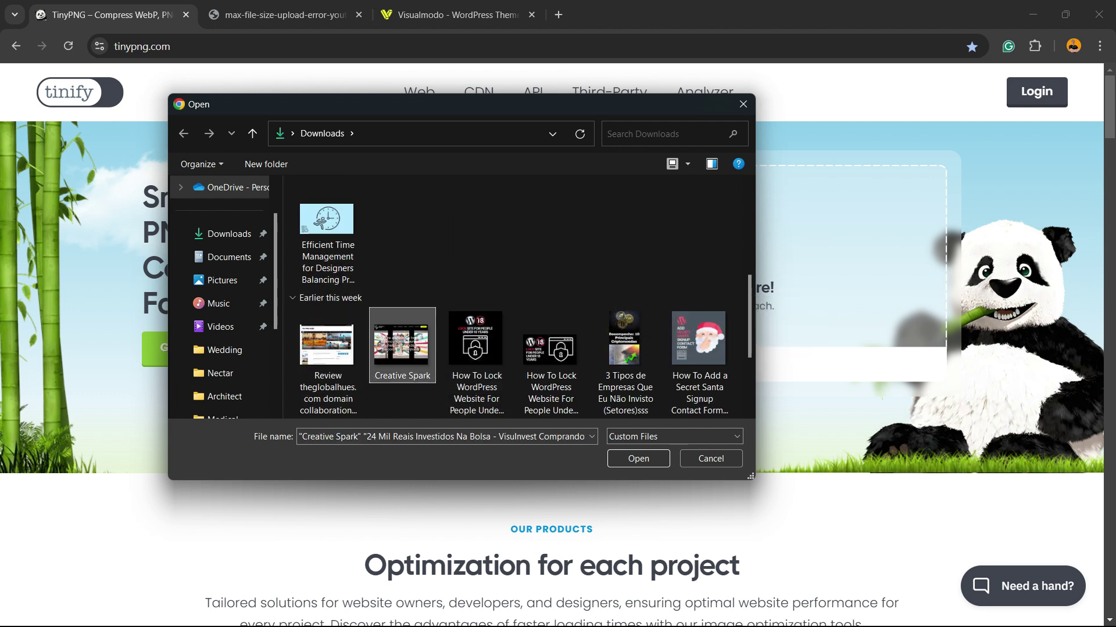
mouse_move(402, 346)
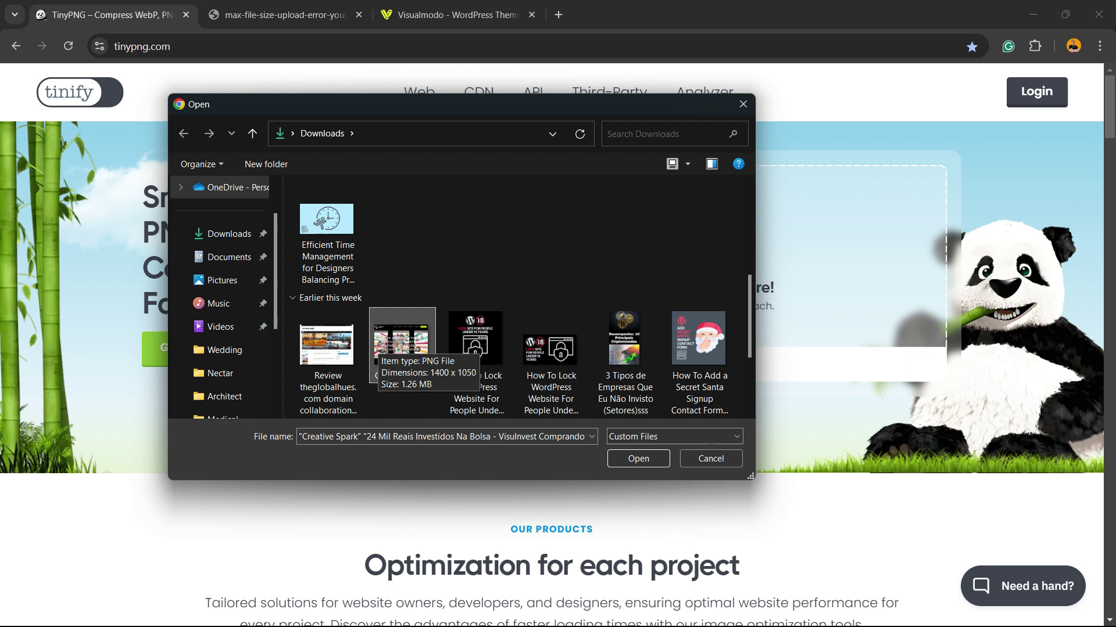
Upload both images and download the compressed JPEG (253 KB) and Creative Spark PNG (328 KB).
click(639, 459)
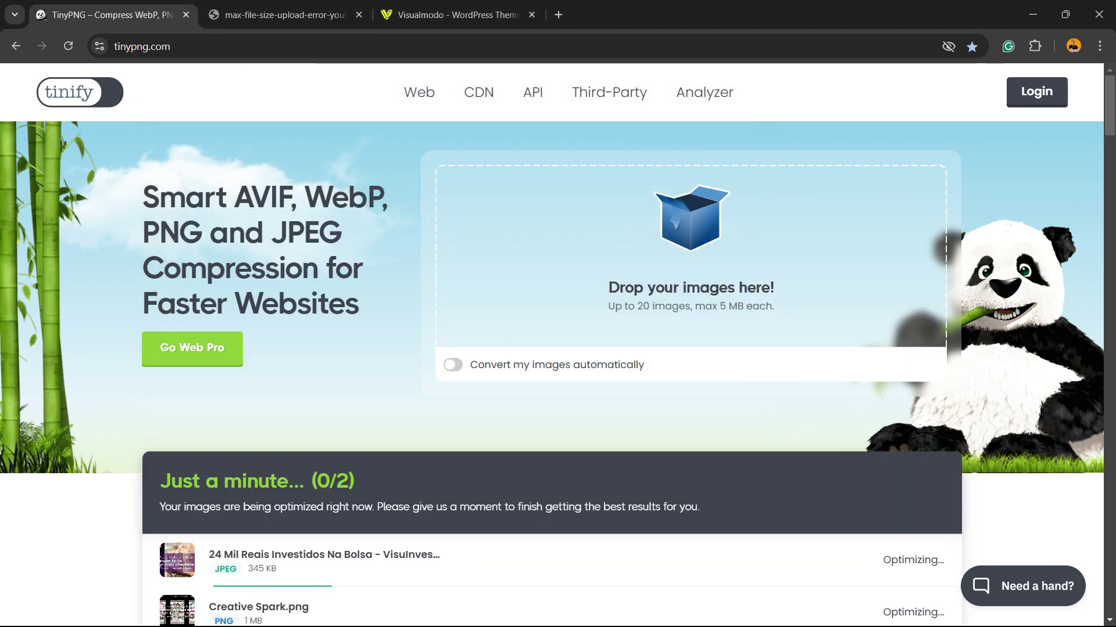
scroll(558, 343, down, 2)
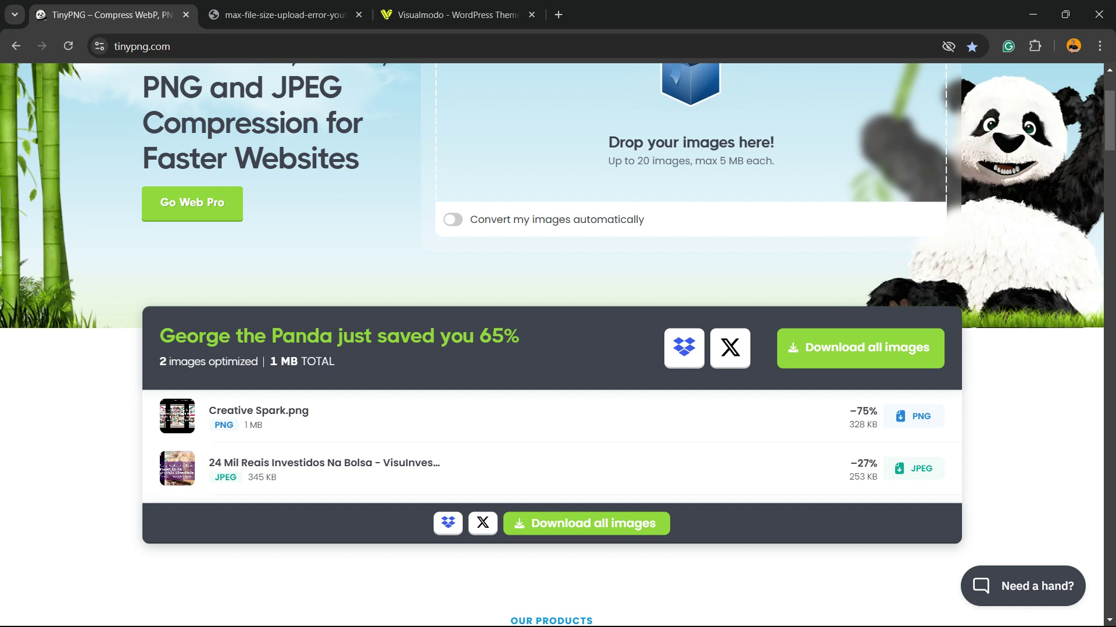
scroll(913, 323, down, 2)
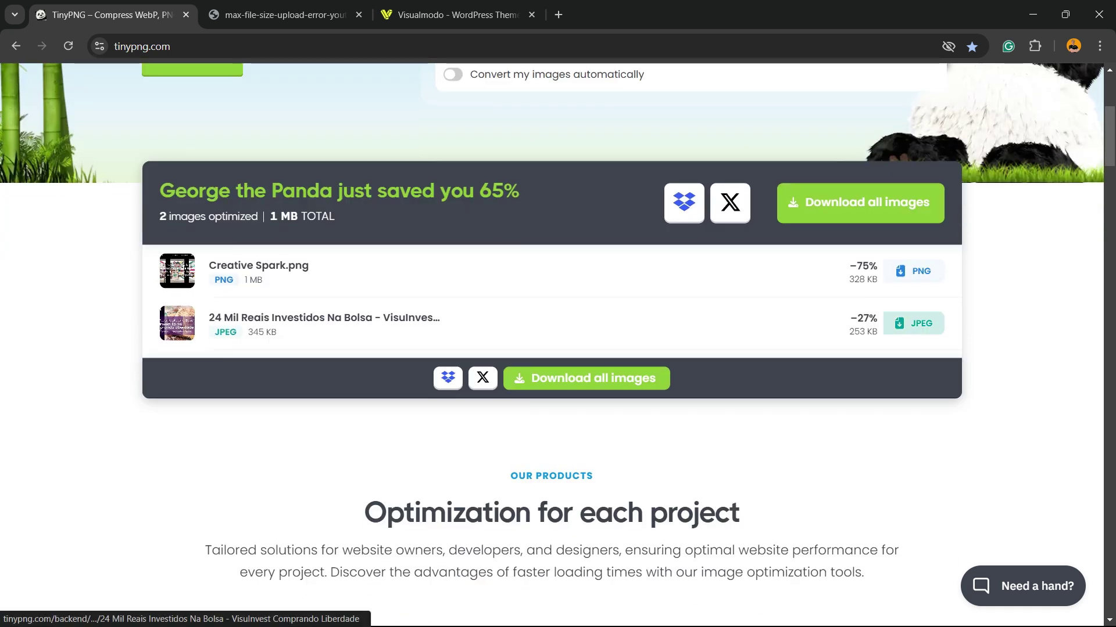
click(913, 323)
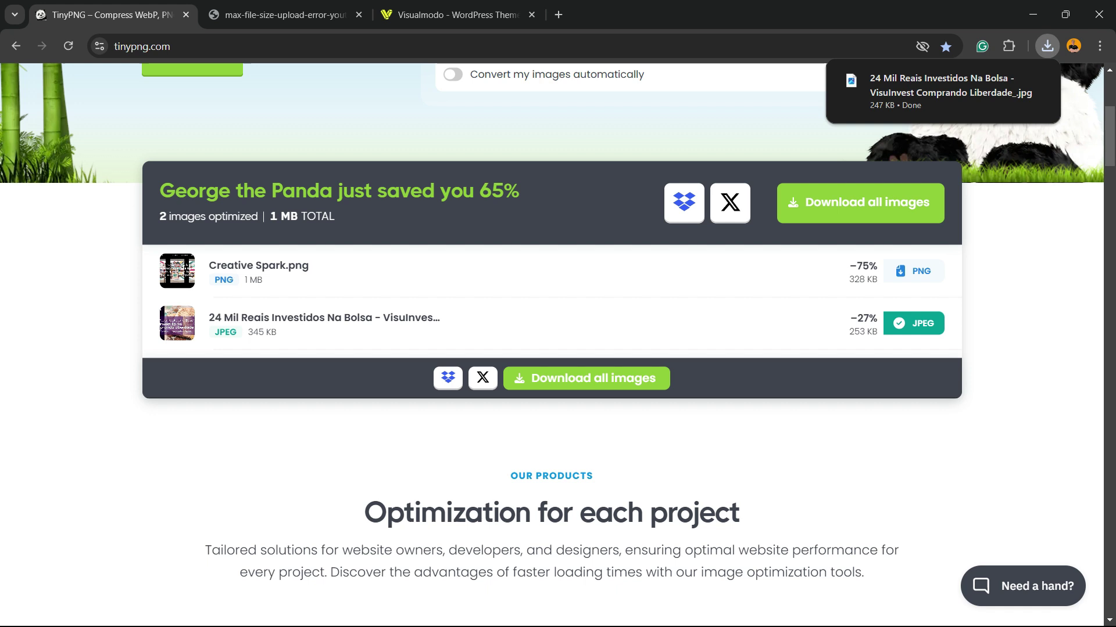
click(914, 271)
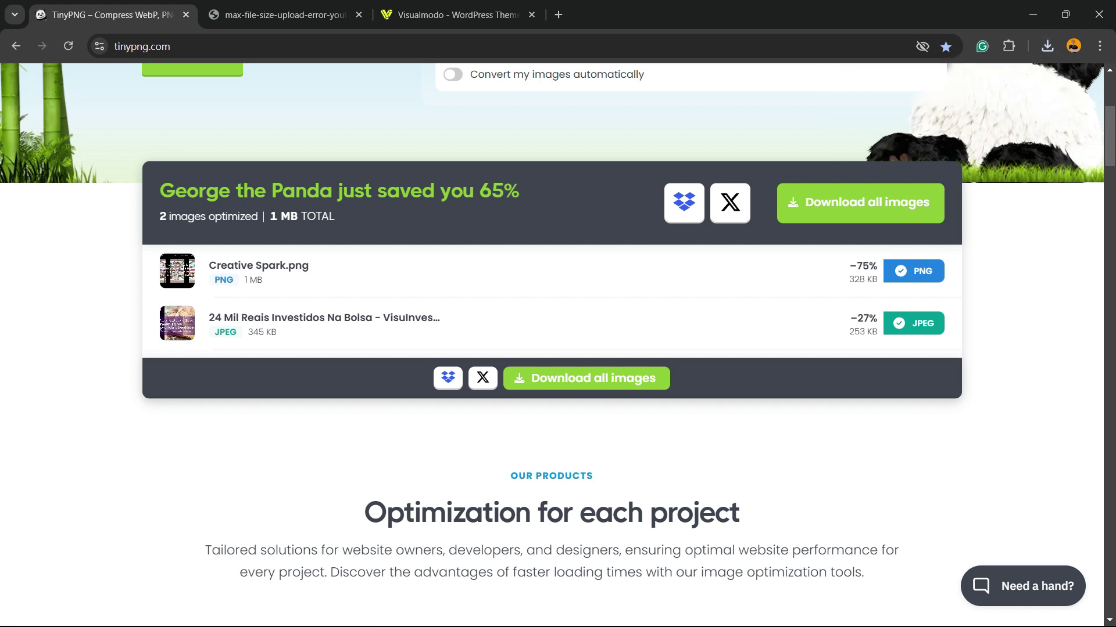
key(ctrl+plus)
key(ctrl+plus)
key(ctrl+plus)
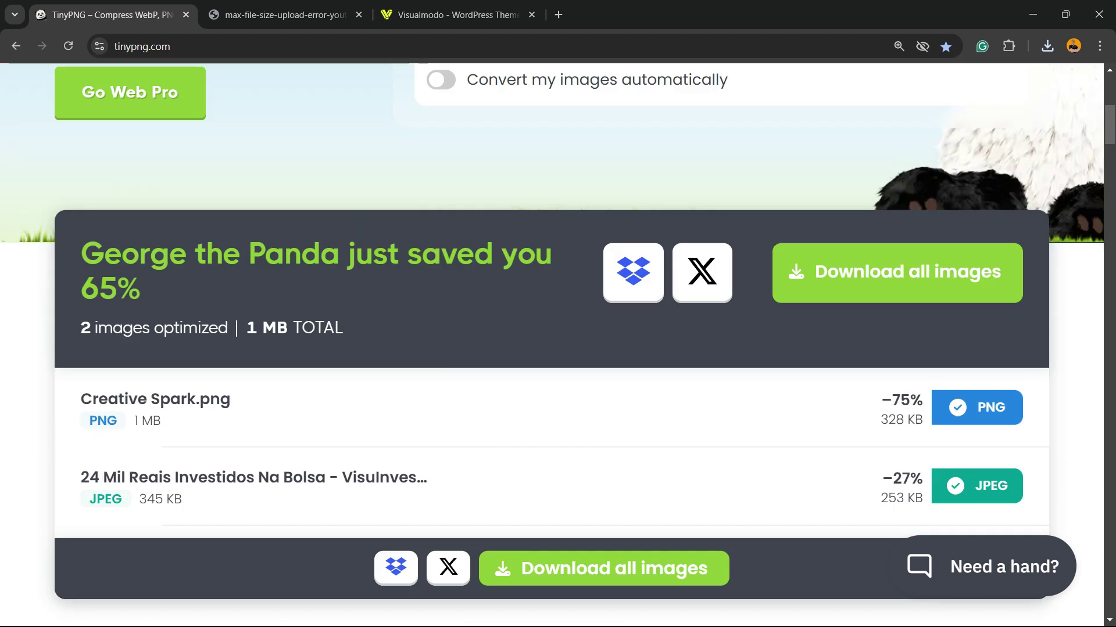
Open tinified (1).zip to check its 248 KB JPEG and 321 KB PNG, then close it.
key(ctrl+minus)
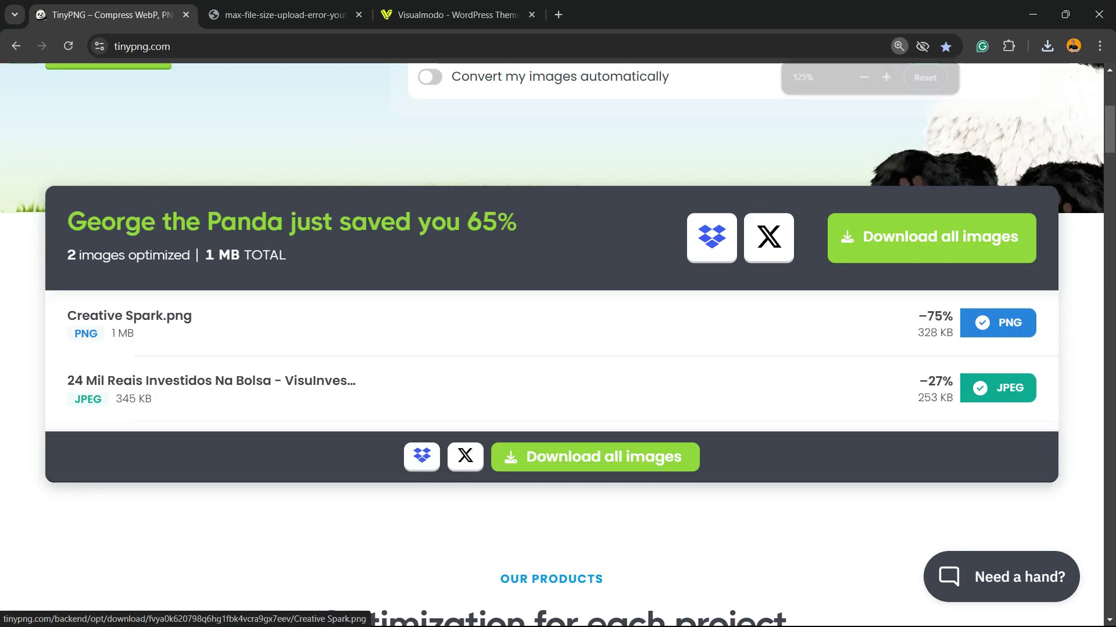
scroll(558, 349, up, 5)
scroll(558, 350, up, 1)
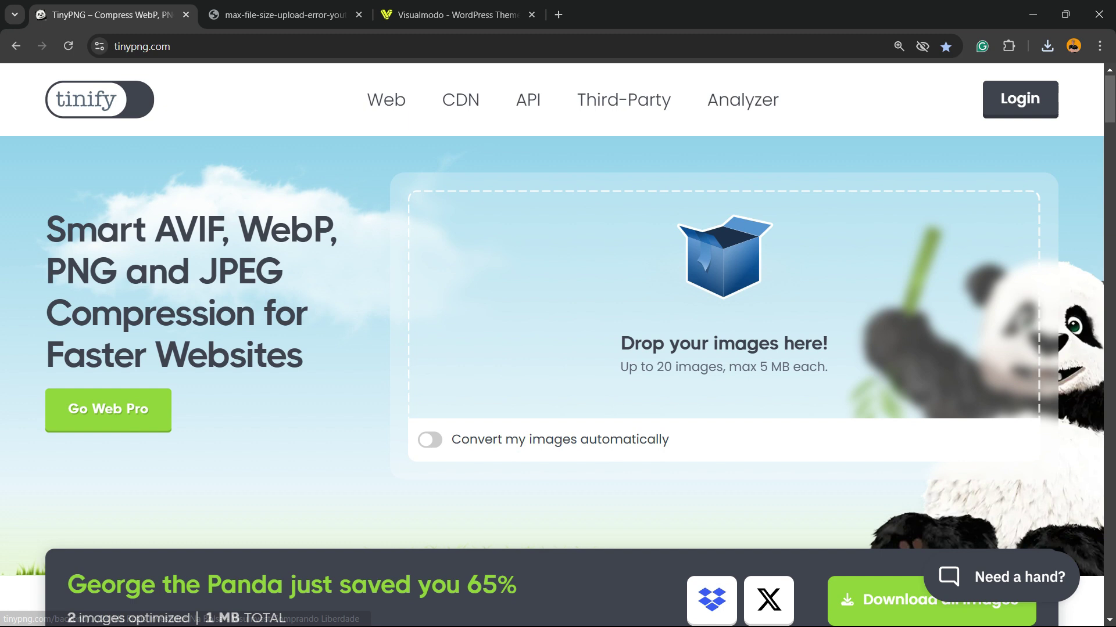
scroll(558, 350, down, 7)
scroll(557, 345, up, 4)
scroll(558, 345, up, 1)
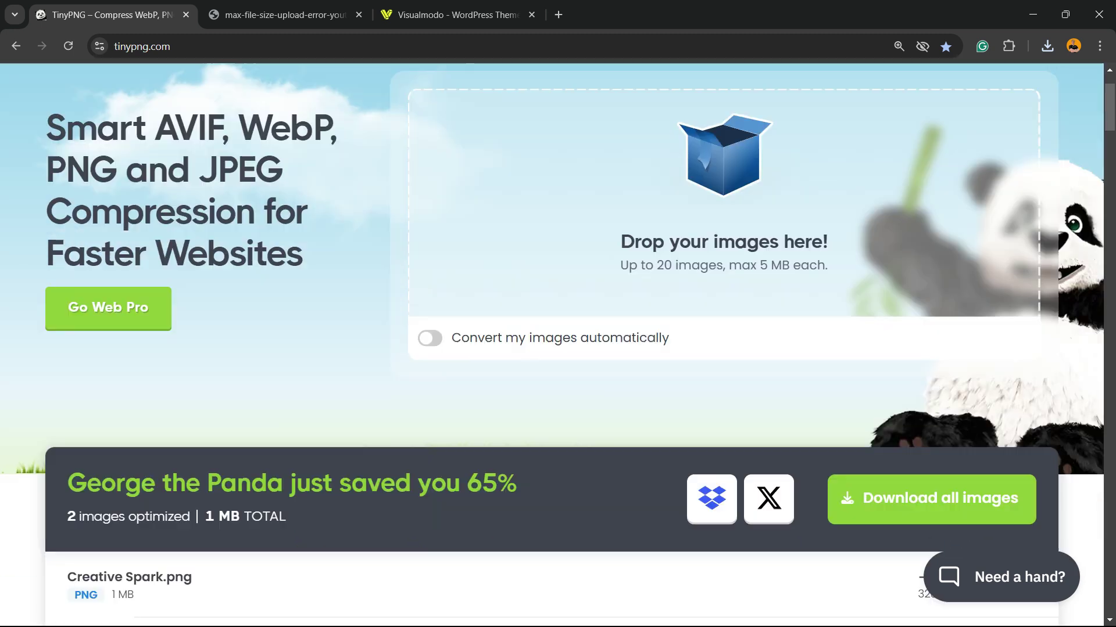
scroll(558, 346, down, 5)
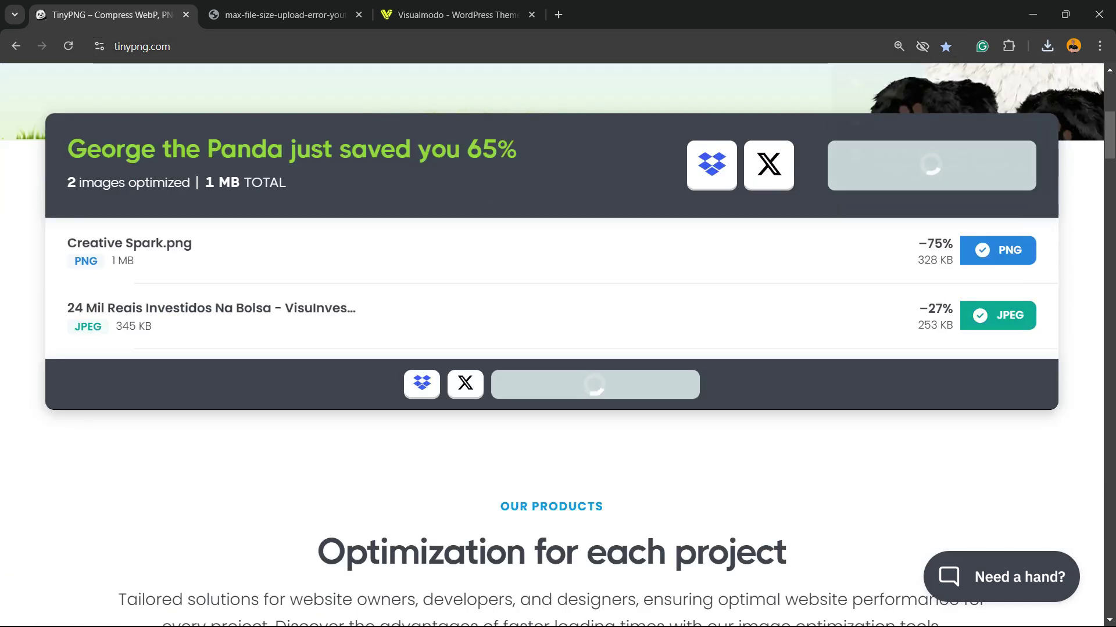
click(898, 82)
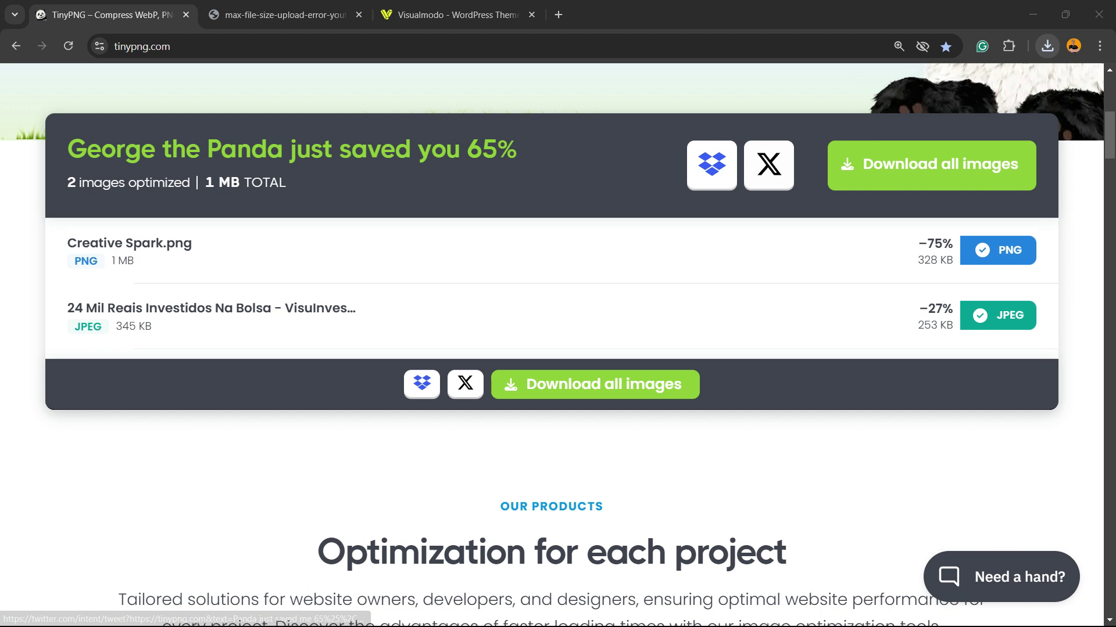
drag(350, 334, 330, 247)
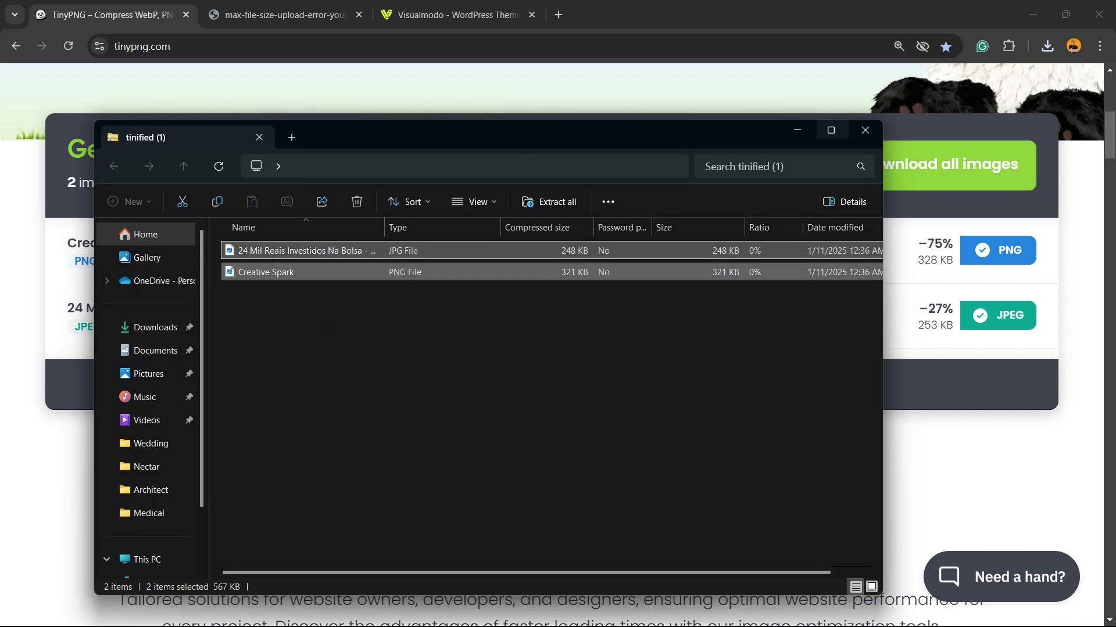
click(865, 130)
scroll(559, 348, up, 2)
scroll(558, 349, up, 3)
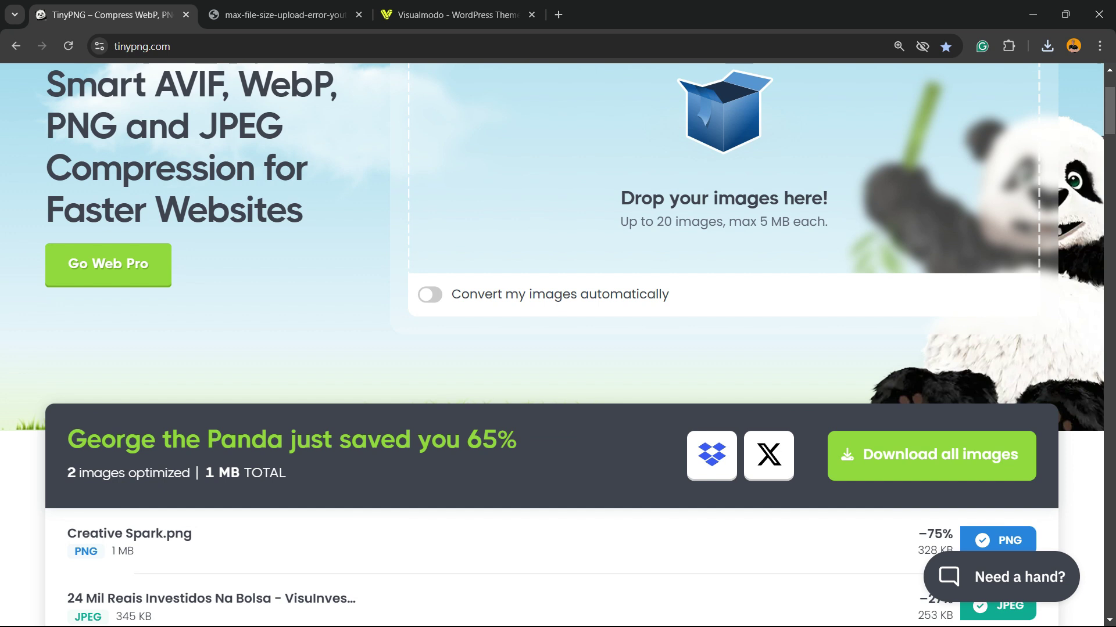
scroll(558, 348, up, 3)
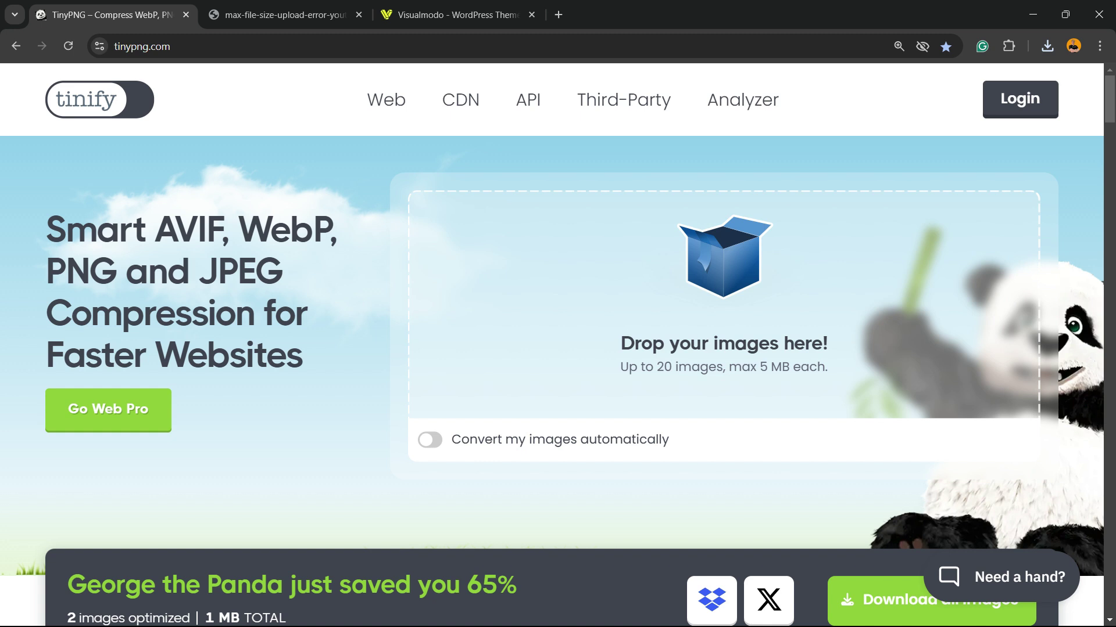
scroll(557, 342, down, 5)
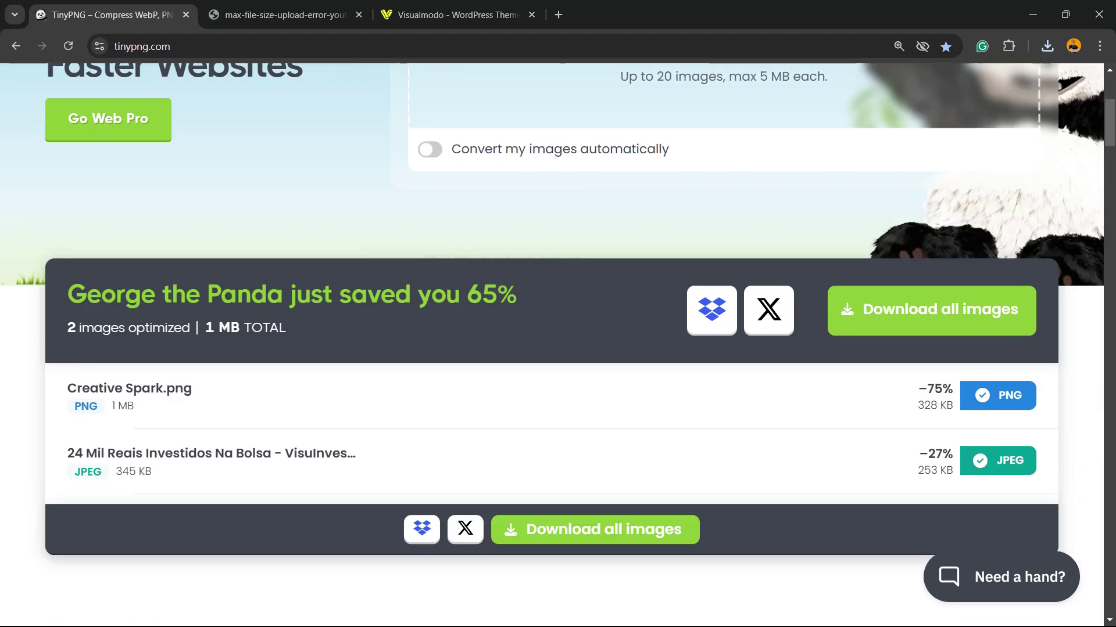
scroll(558, 343, down, 7)
scroll(559, 343, down, 3)
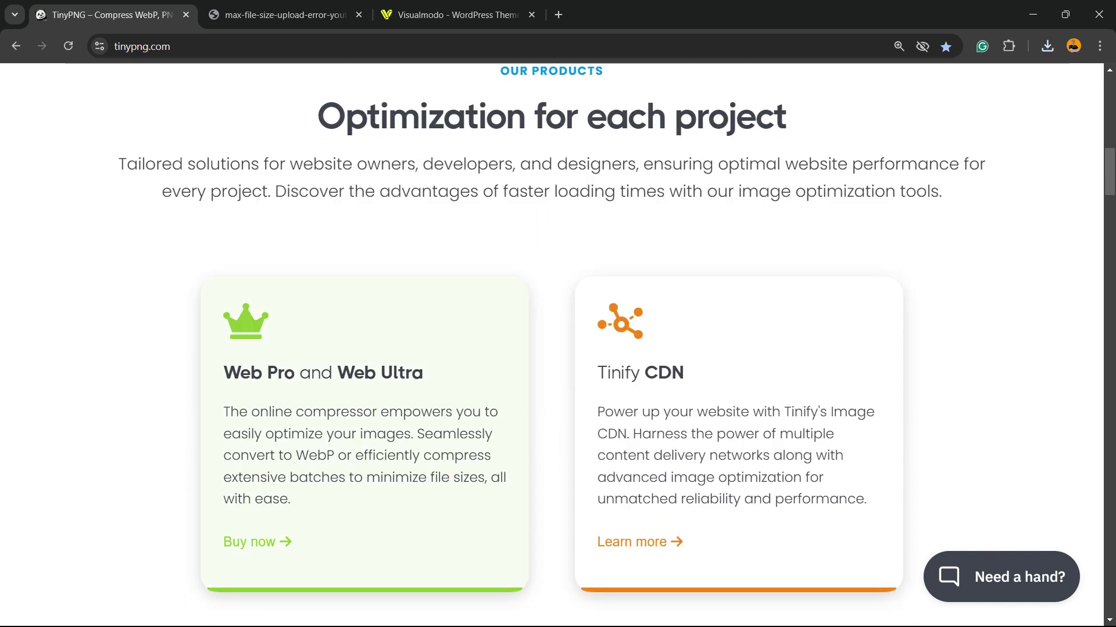
scroll(558, 342, down, 5)
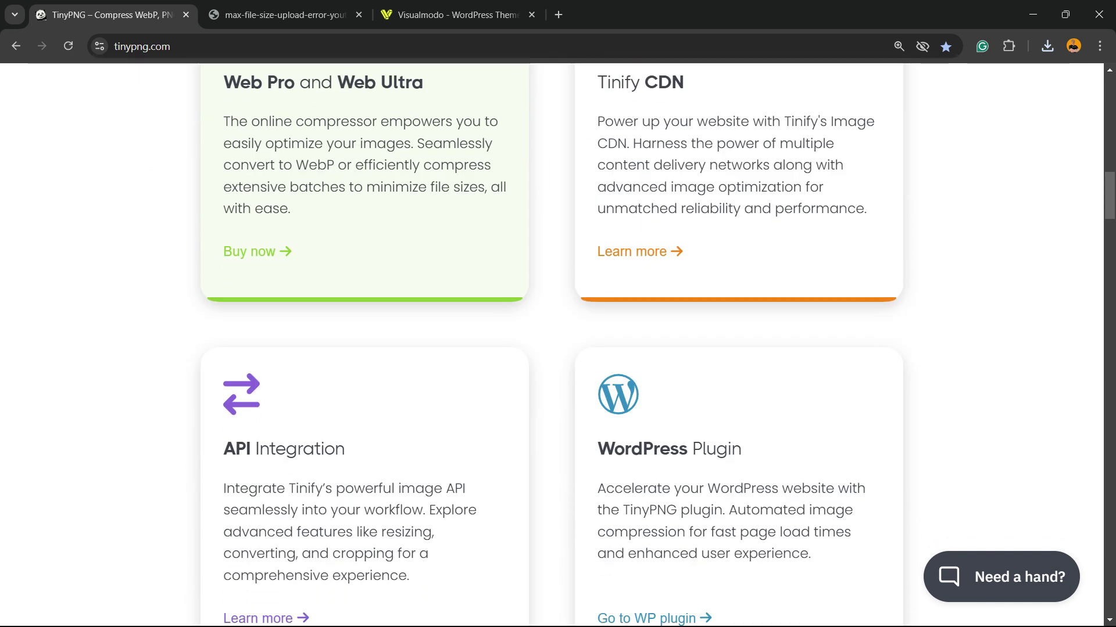
scroll(559, 342, down, 5)
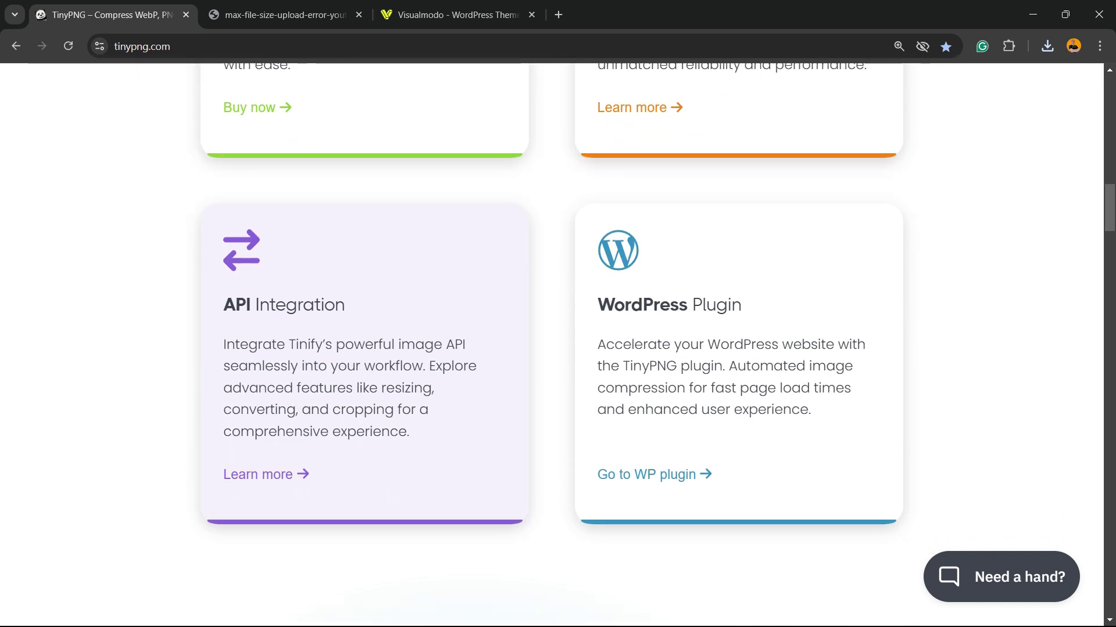
scroll(557, 342, down, 3)
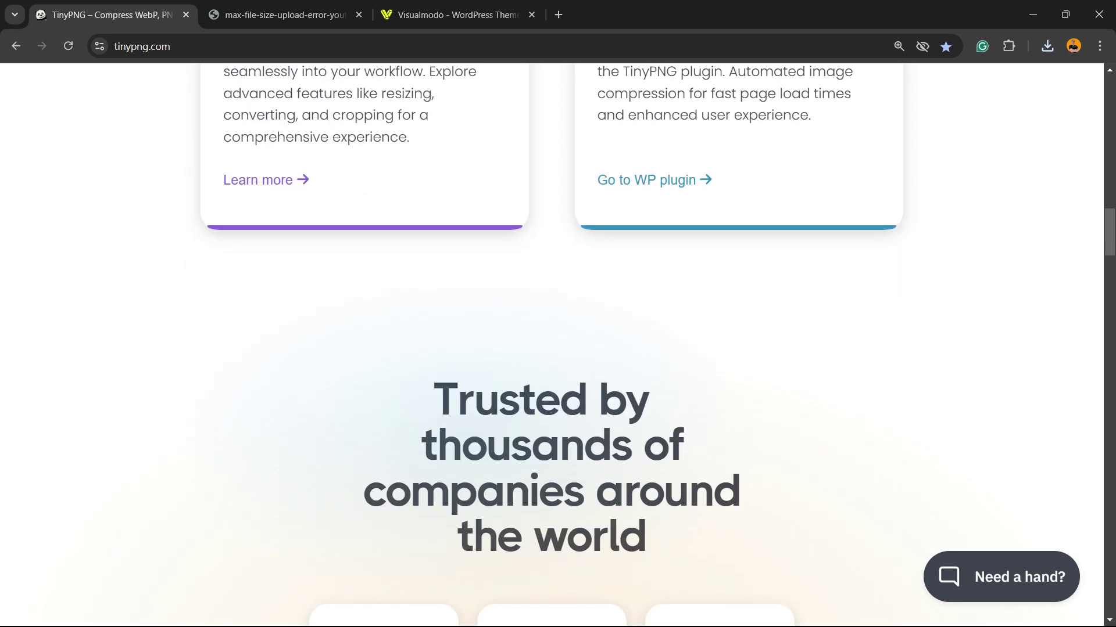
scroll(558, 343, down, 5)
scroll(557, 342, down, 5)
scroll(558, 342, down, 3)
scroll(558, 254, down, 5)
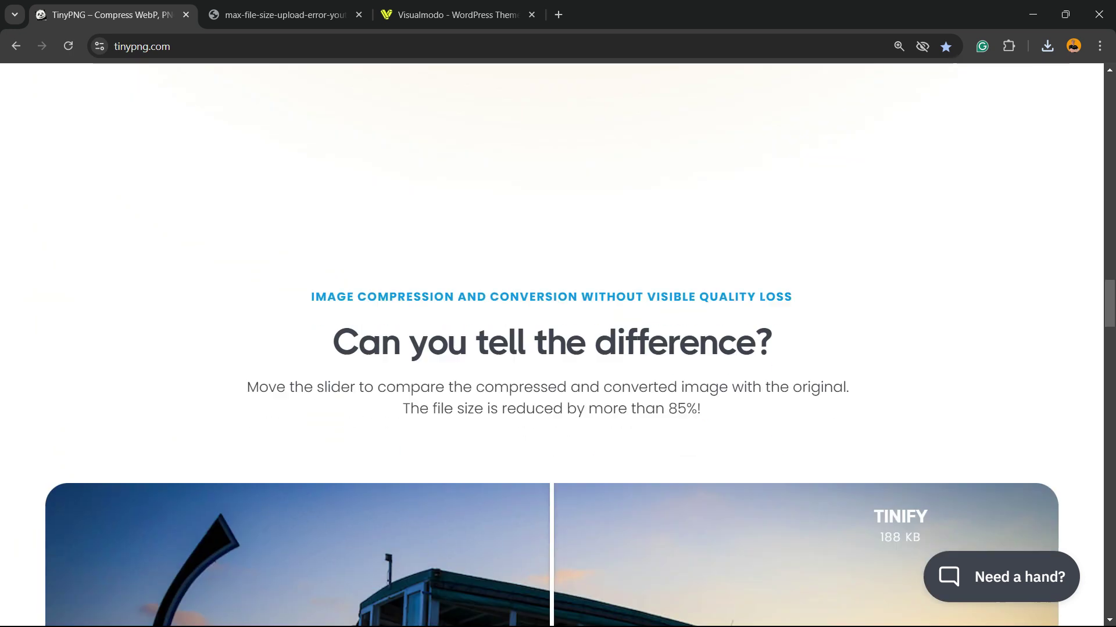
scroll(558, 254, down, 5)
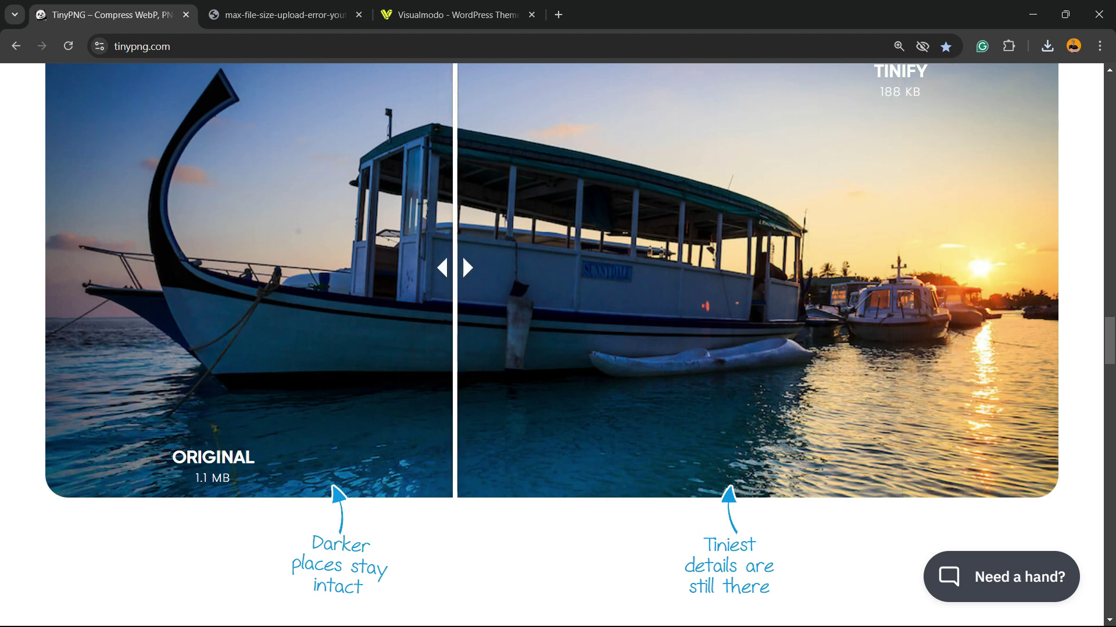
scroll(581, 290, up, 1)
scroll(590, 306, up, 7)
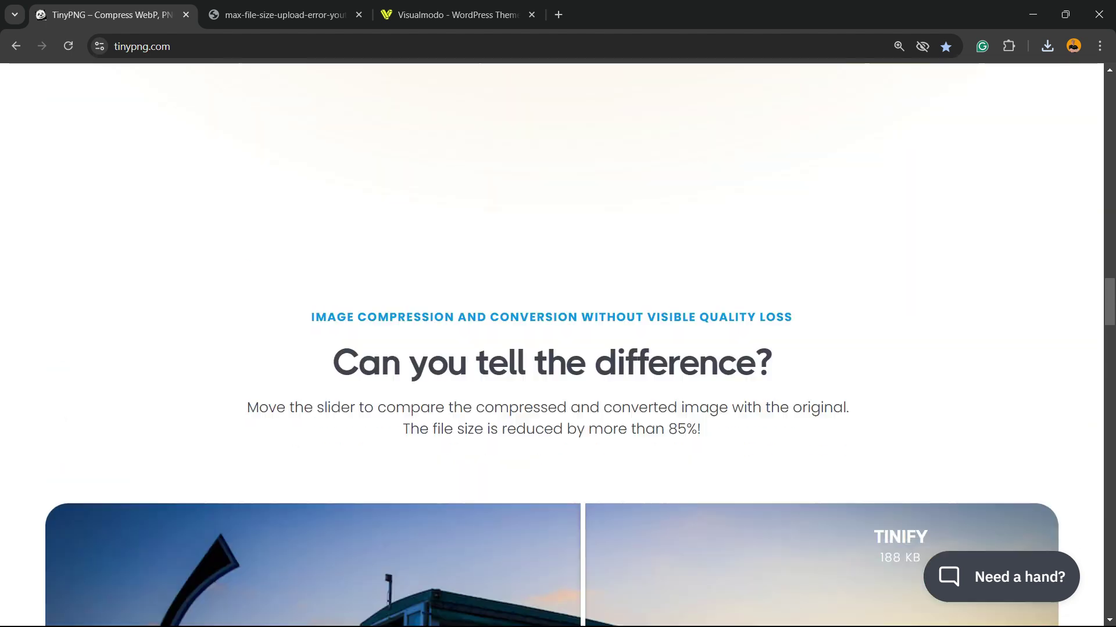
scroll(589, 305, down, 10)
scroll(590, 306, down, 10)
scroll(590, 306, down, 10)
scroll(558, 314, down, 10)
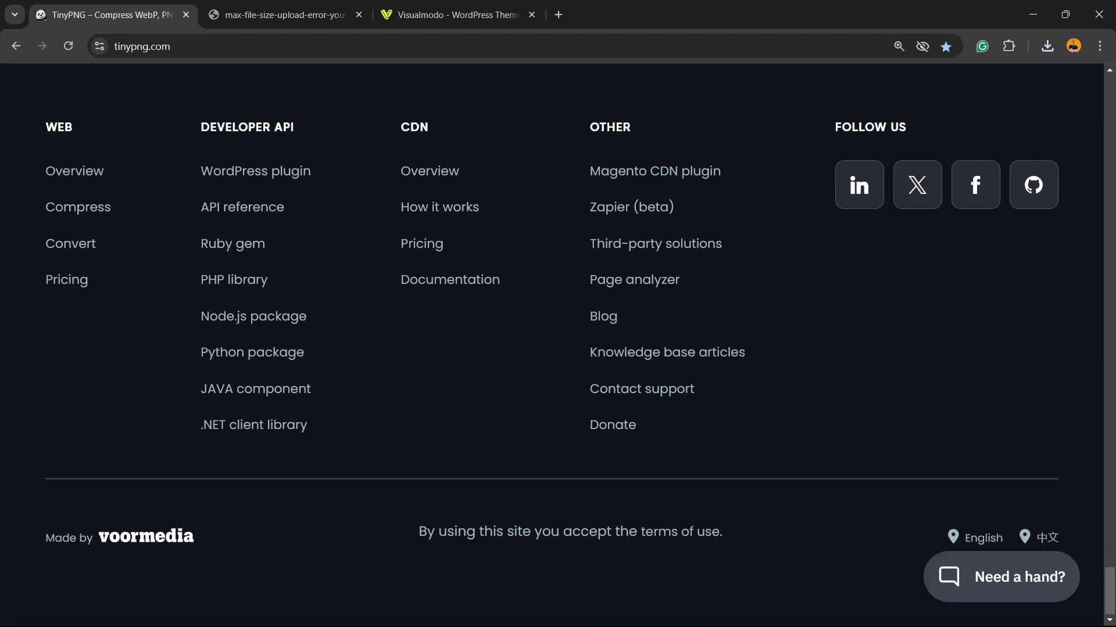
scroll(558, 314, up, 10)
scroll(558, 315, up, 10)
scroll(558, 313, up, 10)
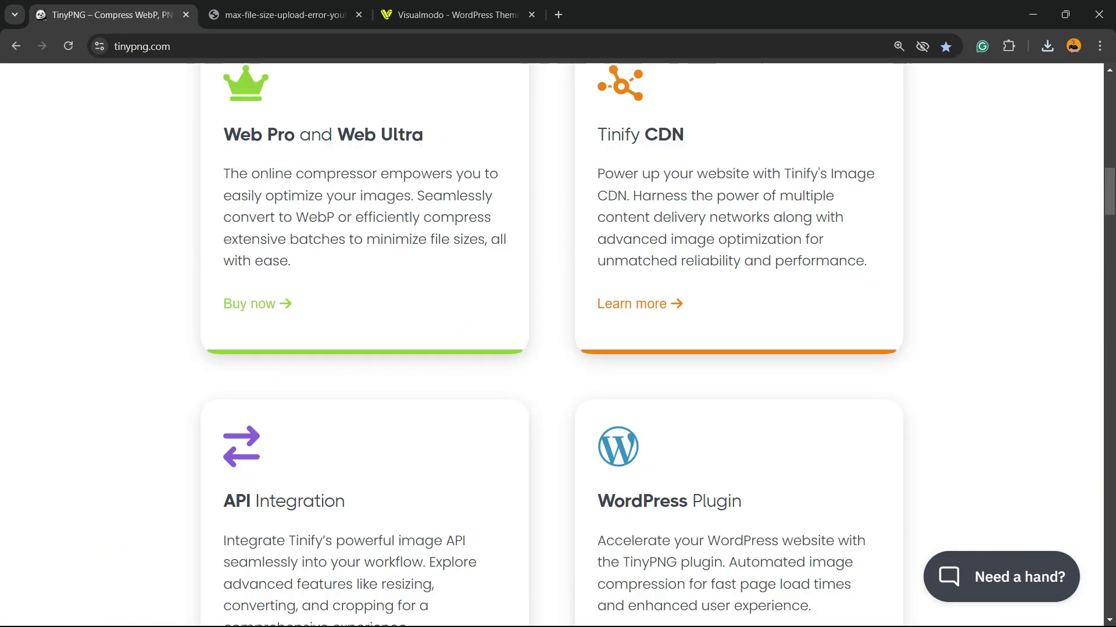
scroll(558, 314, up, 10)
scroll(557, 315, up, 2)
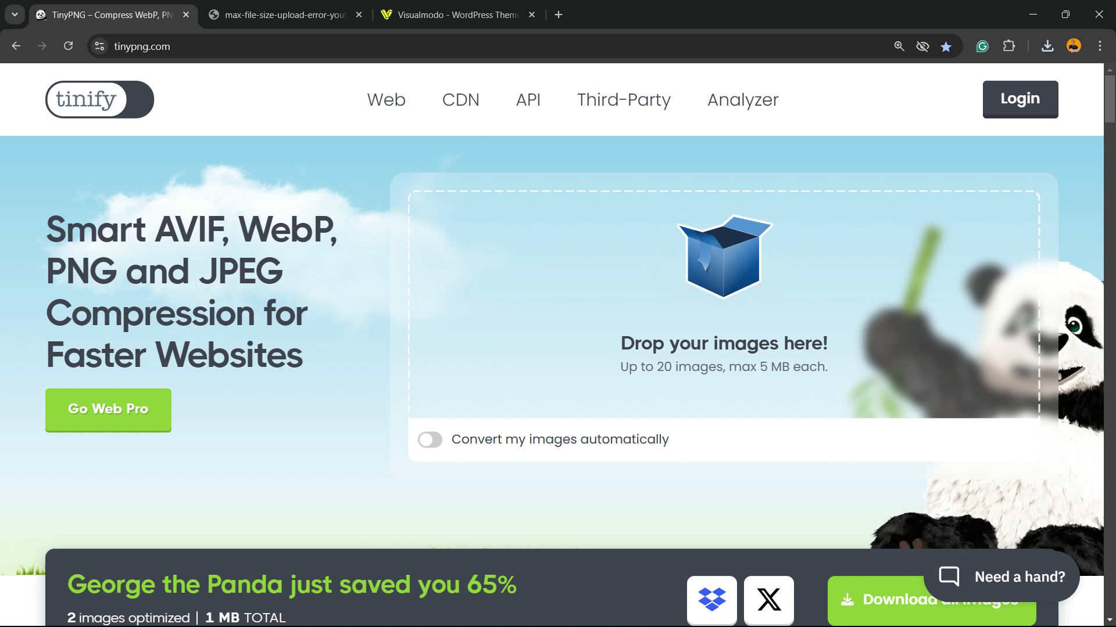
Return to the max-file-size-upload-error tab with the YouTube thumbnail 2MB error.
click(280, 15)
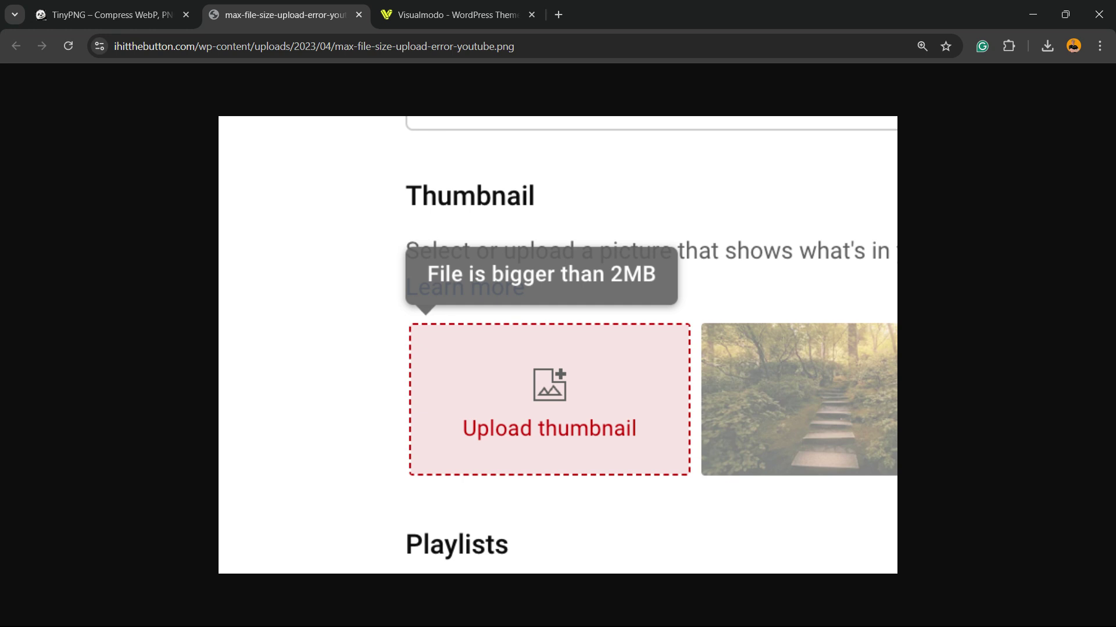
Switch to the Visualmodo homepage tab and scroll down to the Latest Posts blog cards.
click(454, 16)
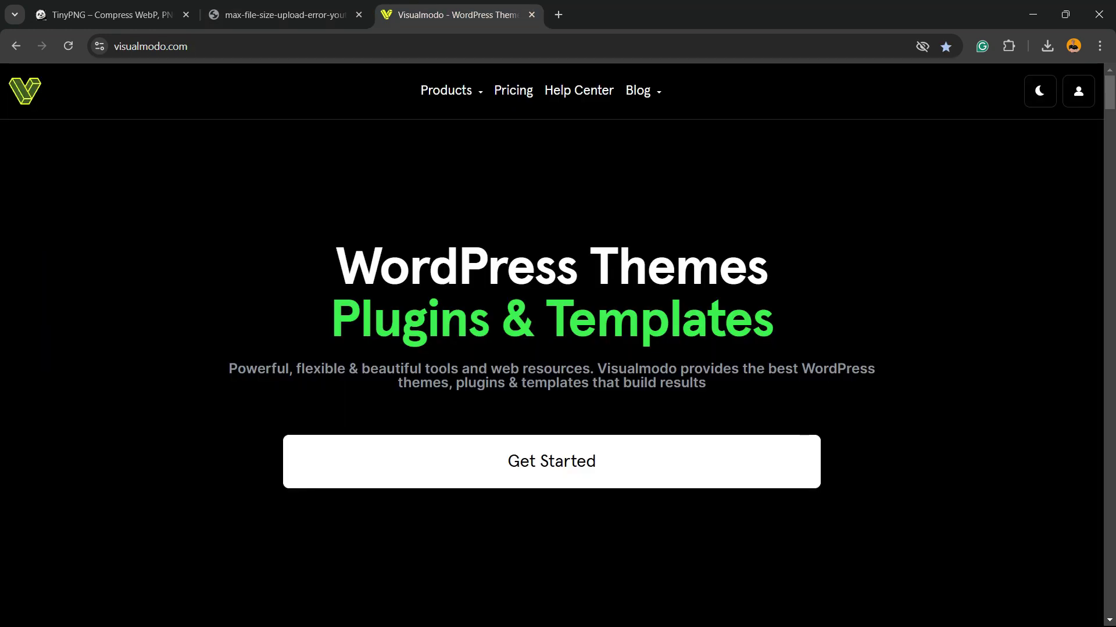
scroll(557, 373, down, 5)
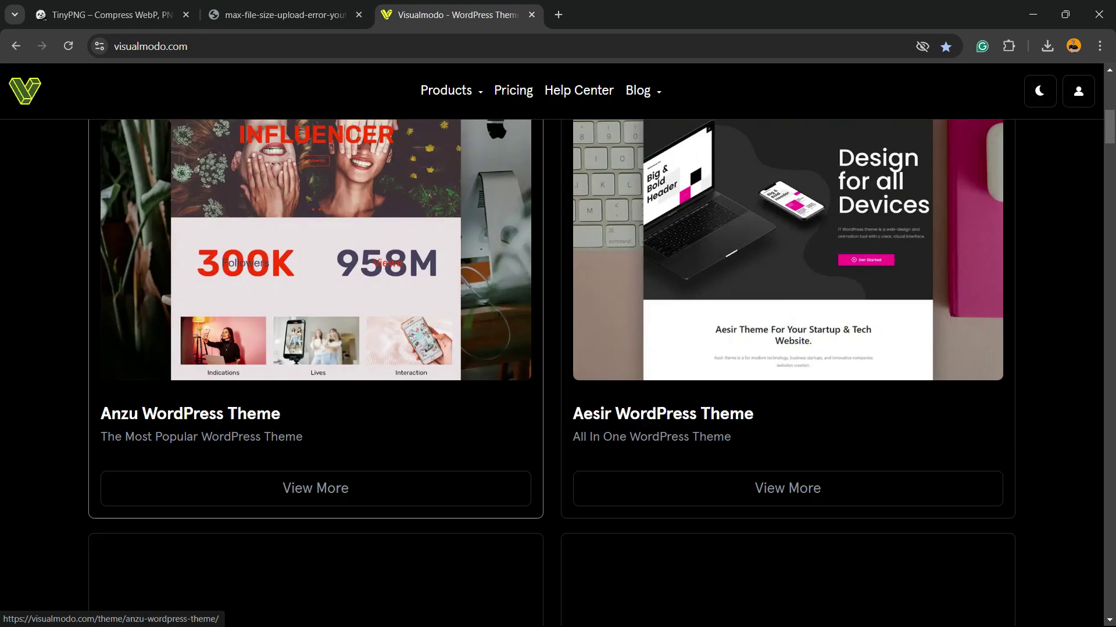
scroll(557, 372, down, 5)
scroll(558, 372, down, 5)
scroll(558, 372, down, 5)
scroll(557, 372, down, 5)
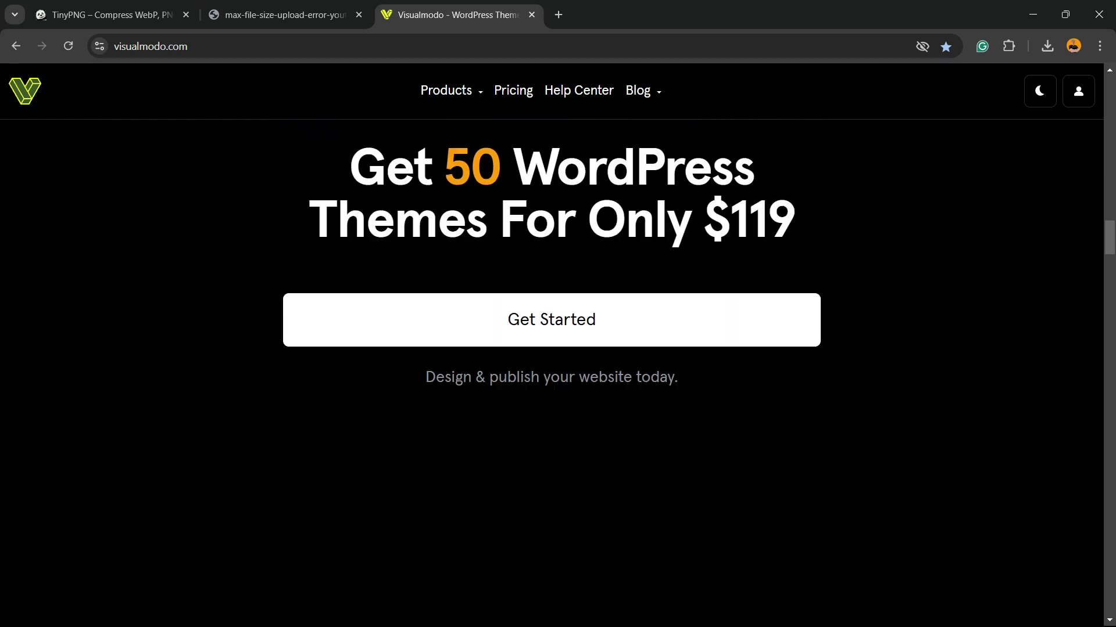
scroll(558, 373, down, 5)
scroll(558, 372, down, 5)
scroll(558, 373, down, 5)
scroll(558, 372, down, 5)
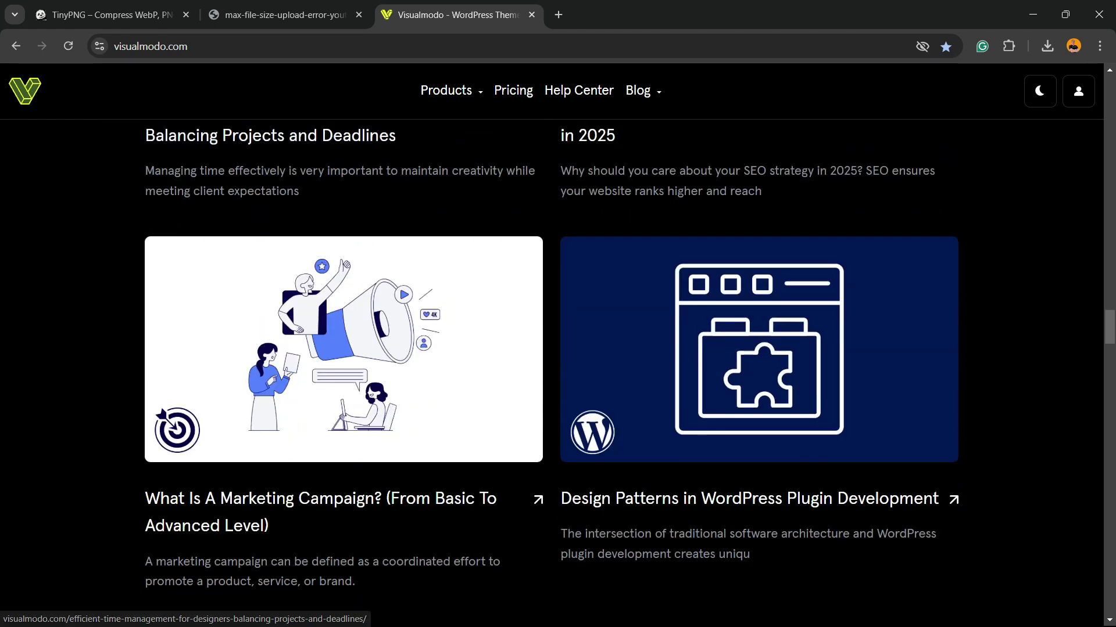